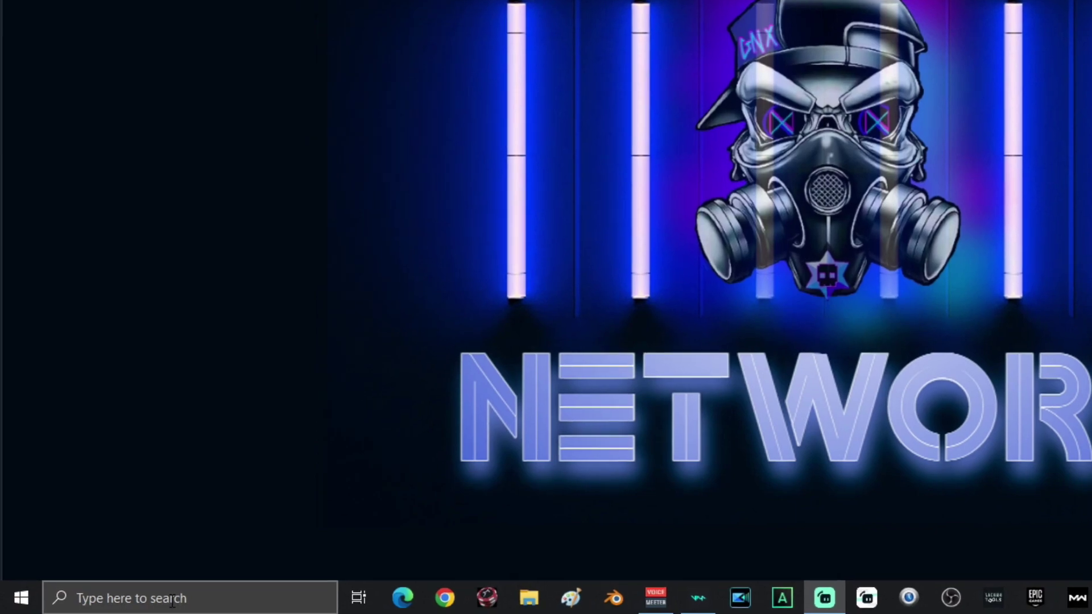
- Switch 'Allow downloads from other PCs' Off under Windows Update > Advanced options > Delivery Optimization
click(172, 601)
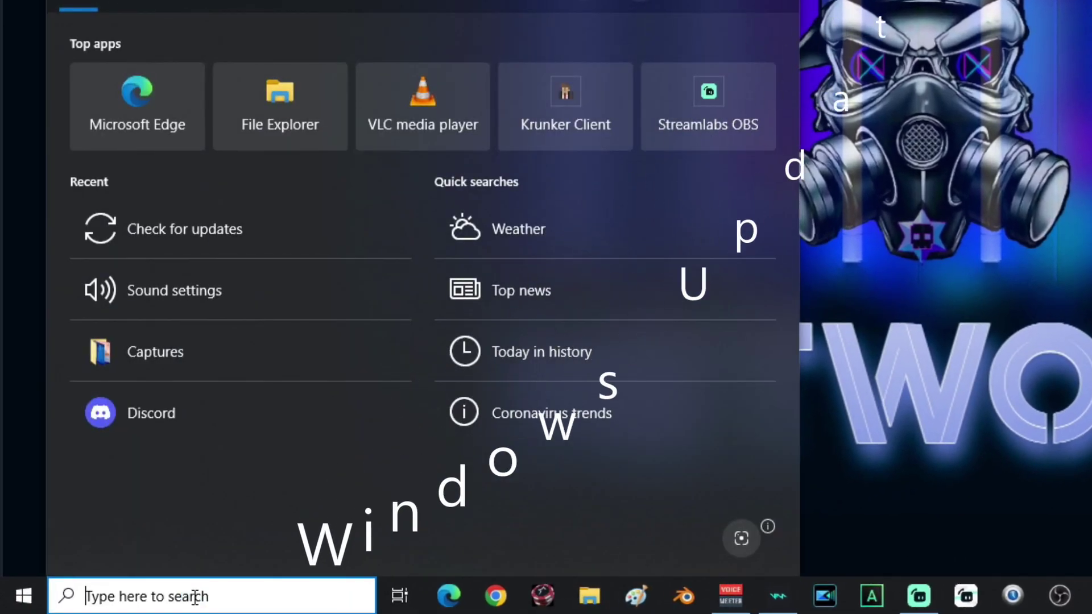
text(windows update)
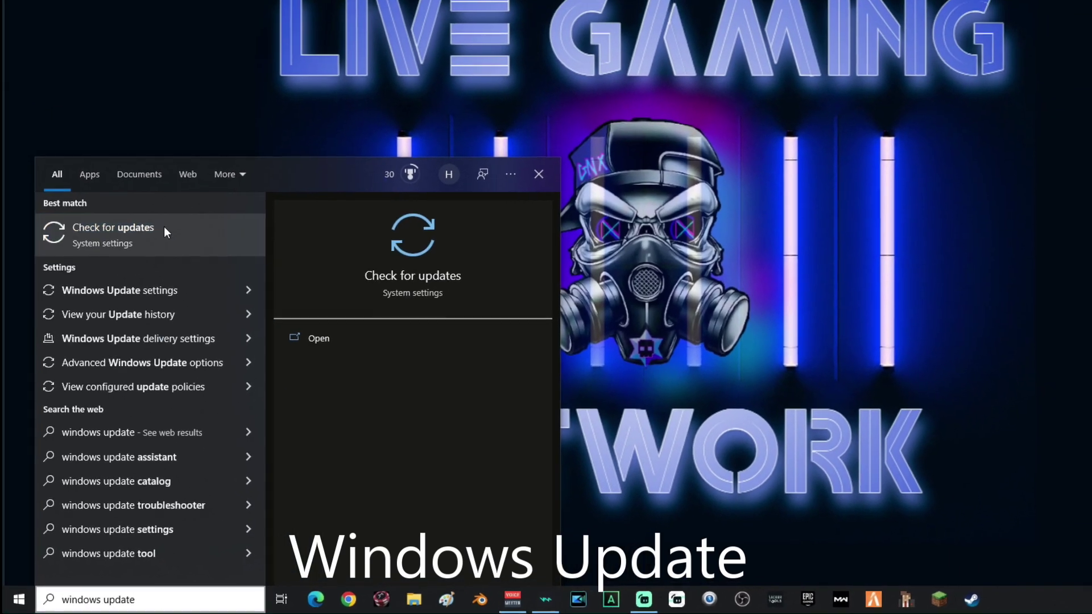
click(165, 230)
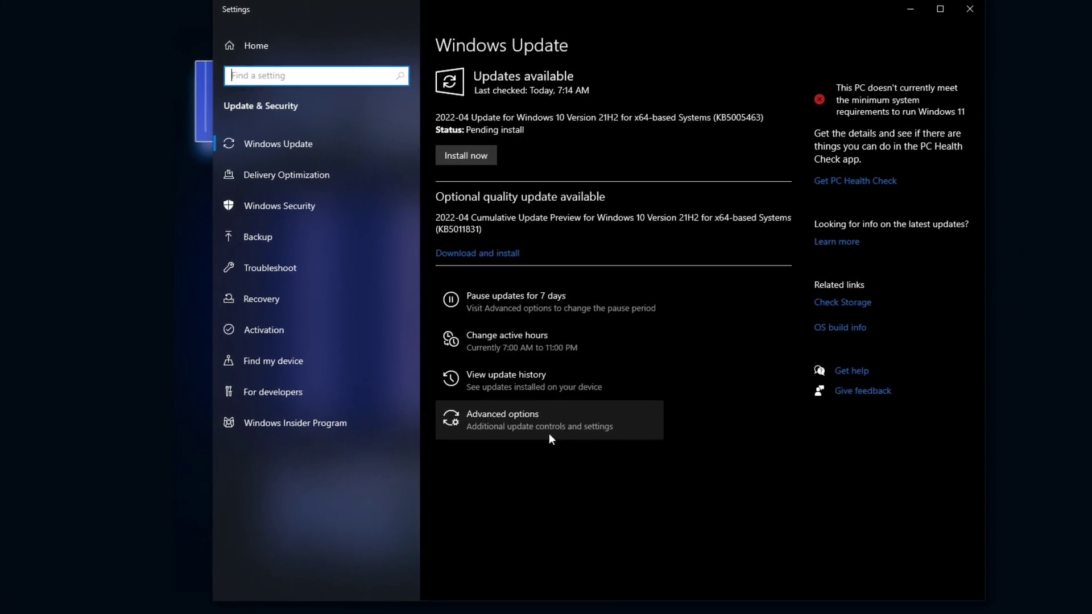
click(556, 423)
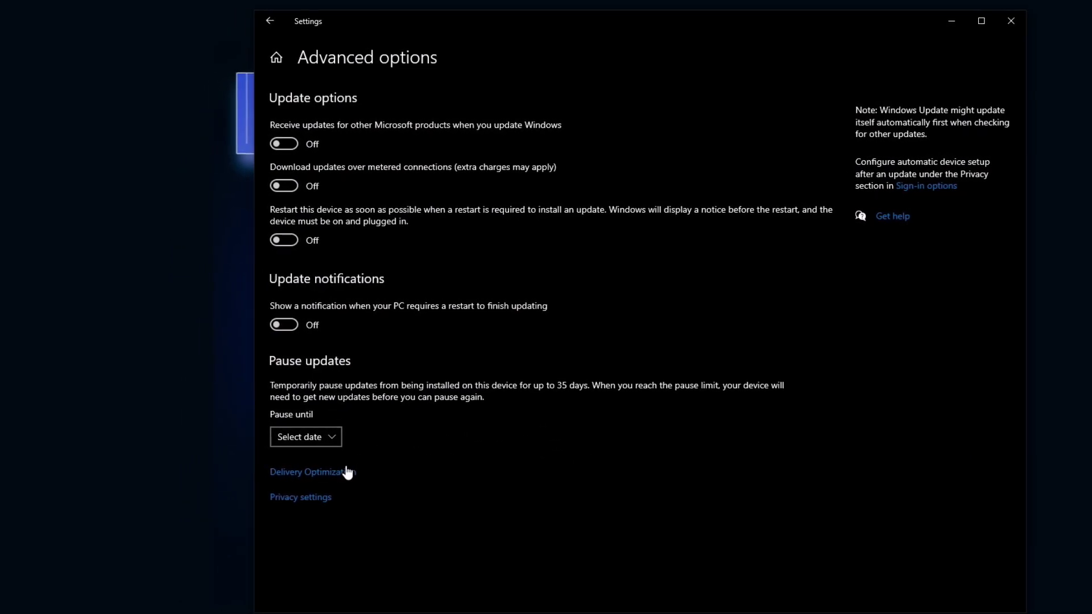
click(341, 472)
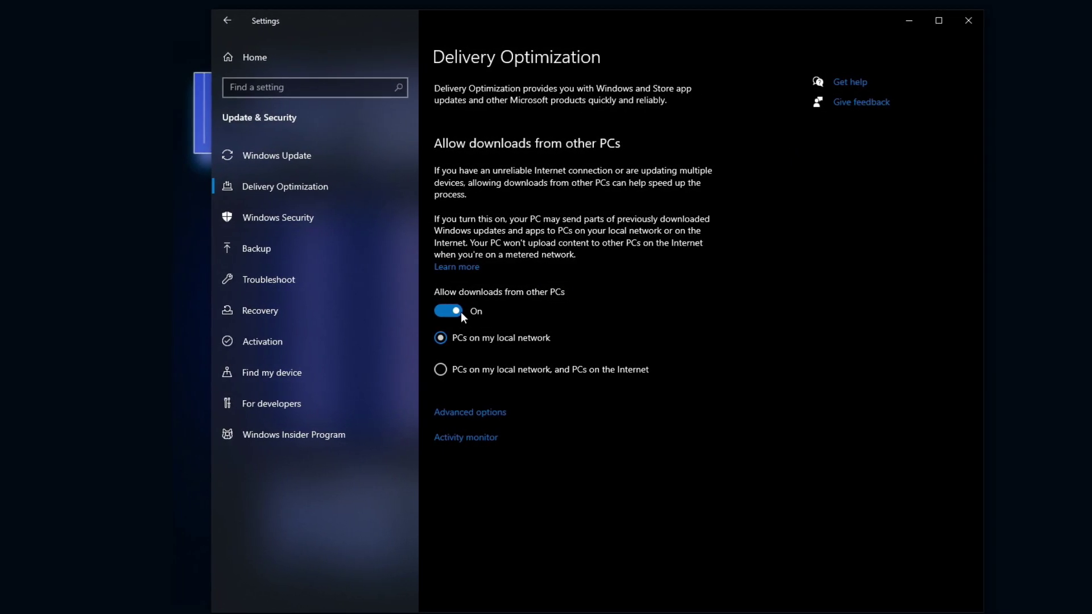
click(460, 311)
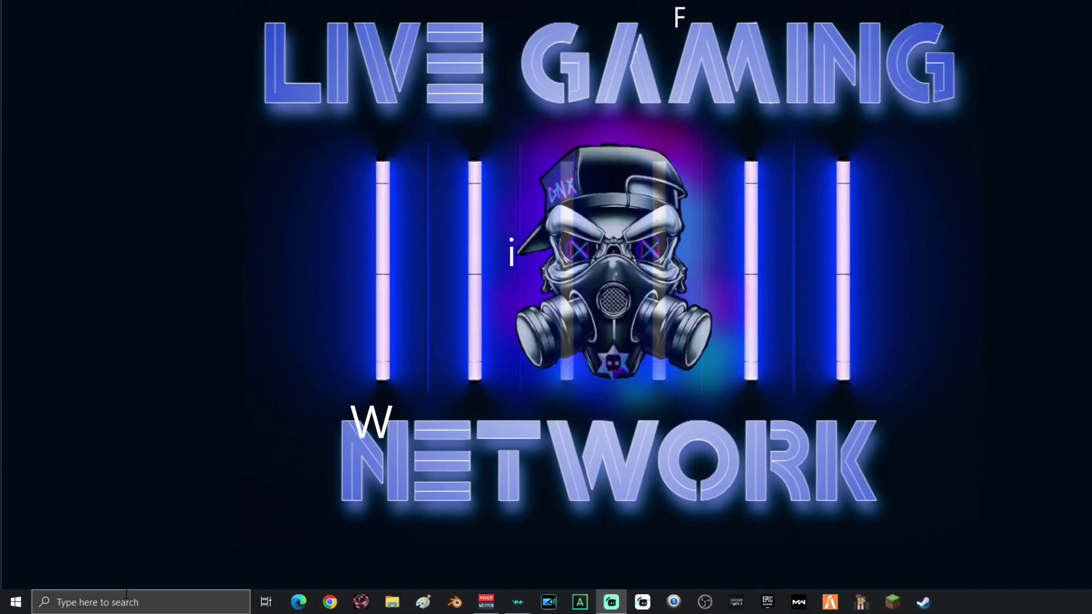
click(114, 604)
- Search for 'wifi' to reach the Wi-Fi settings
text(wifi)
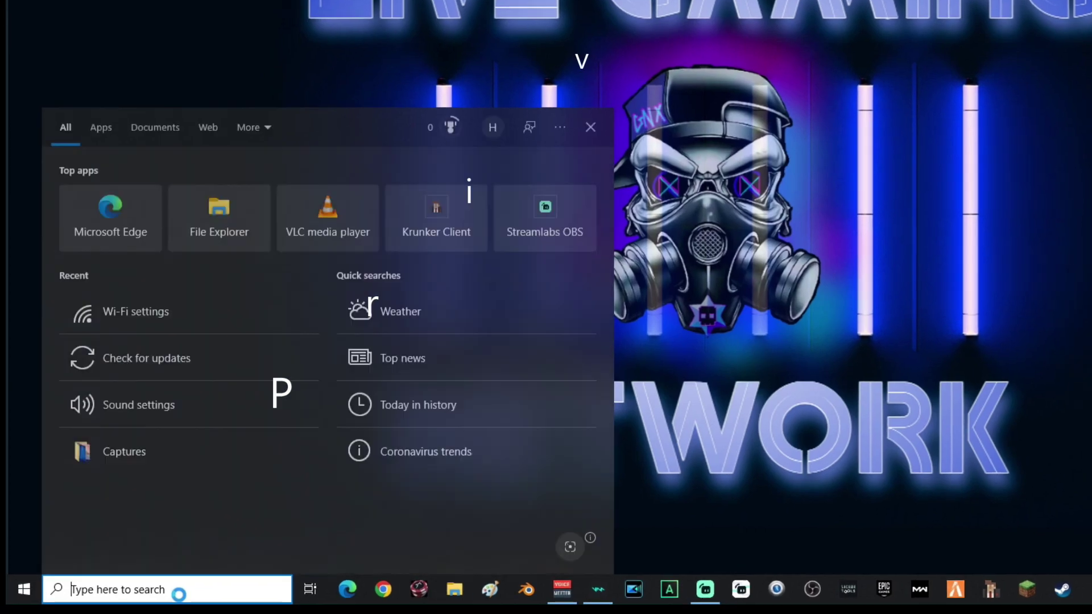
- Turn off advertising ID, app-launch tracking and suggested content in Privacy > General, keeping language-list access On
text(privacy)
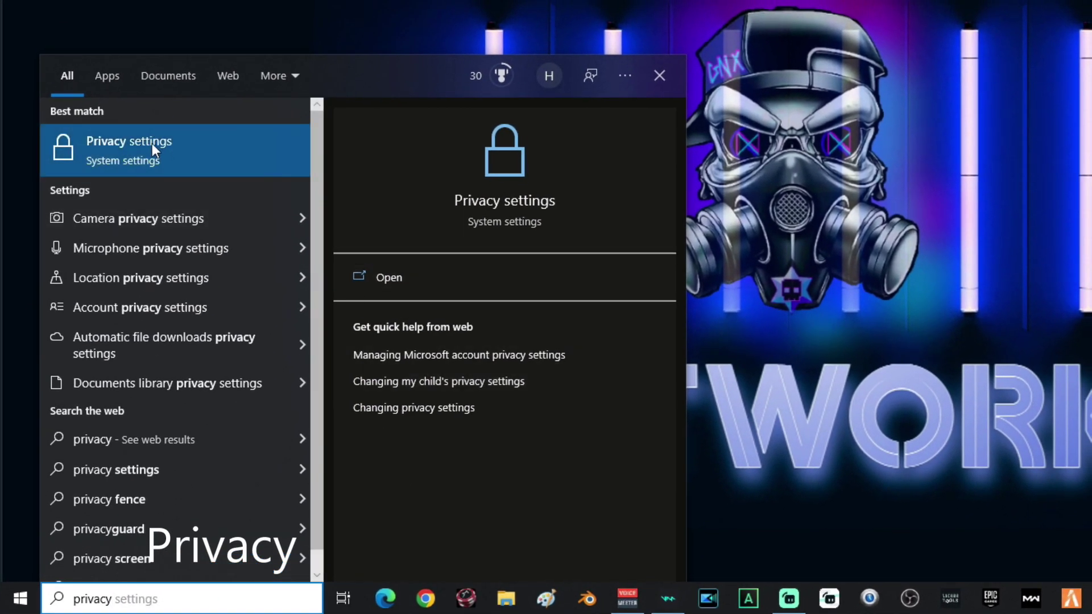
click(151, 143)
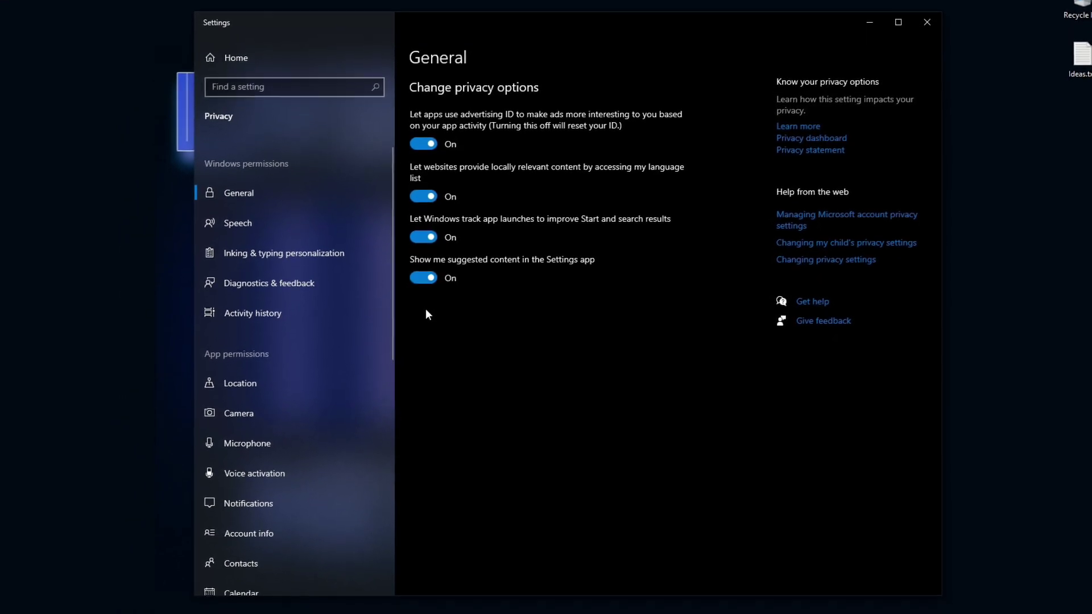
click(428, 135)
click(428, 228)
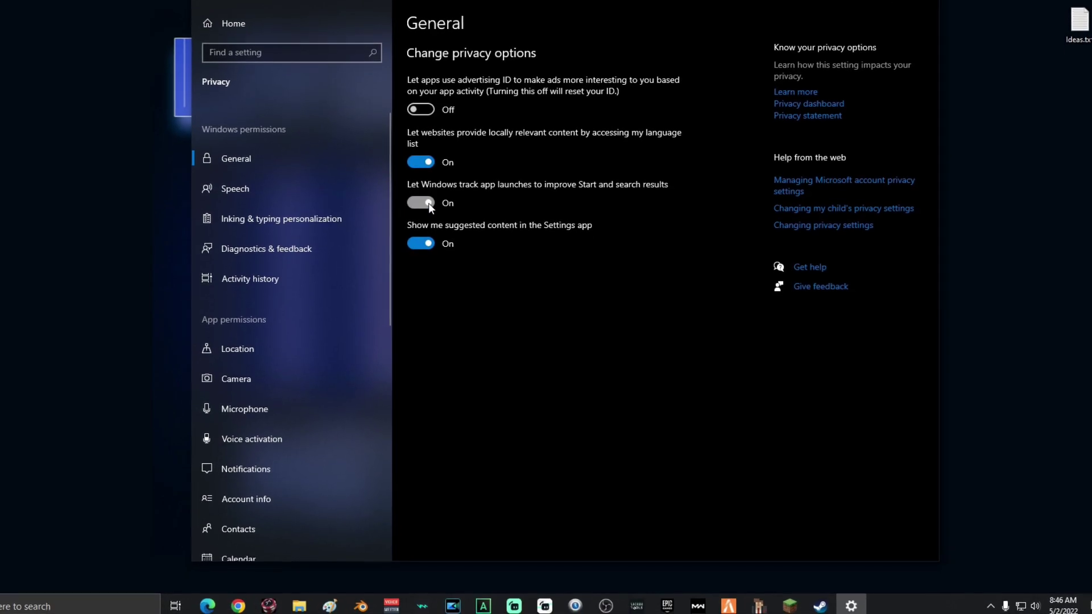
click(431, 241)
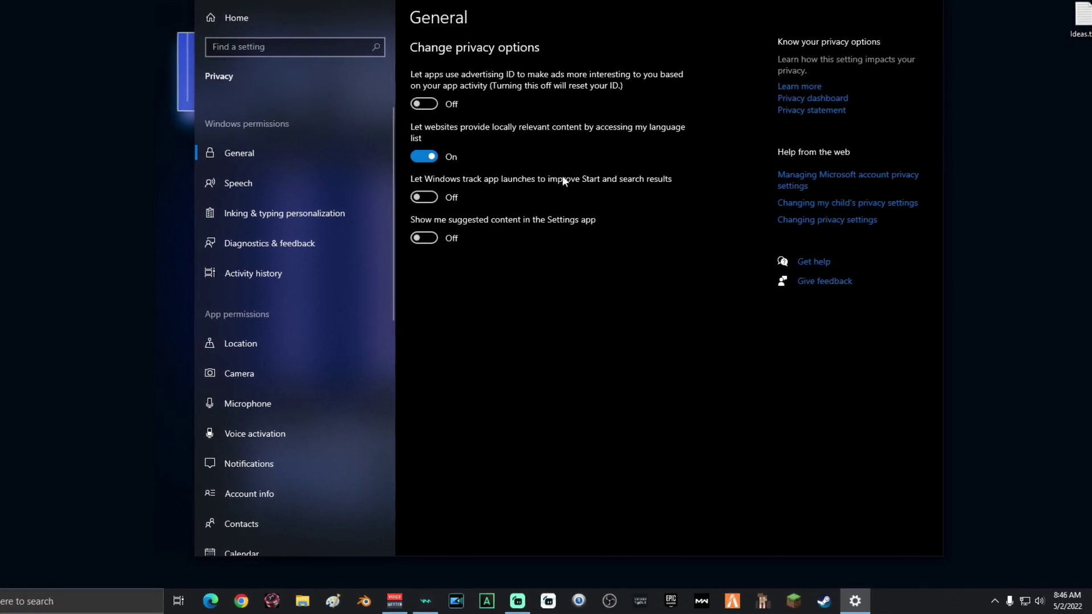
click(436, 167)
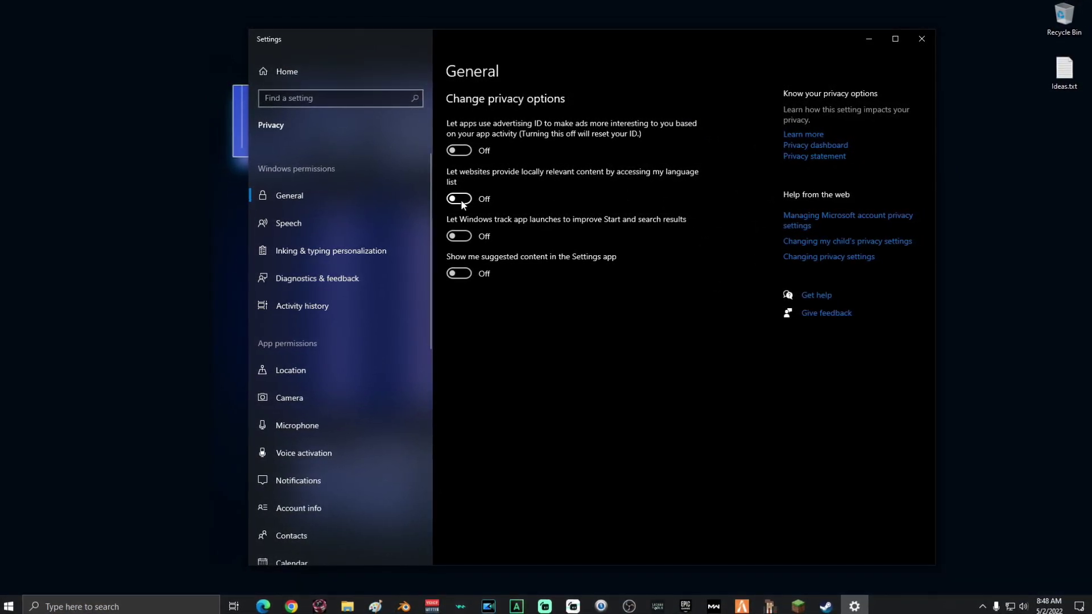
click(461, 200)
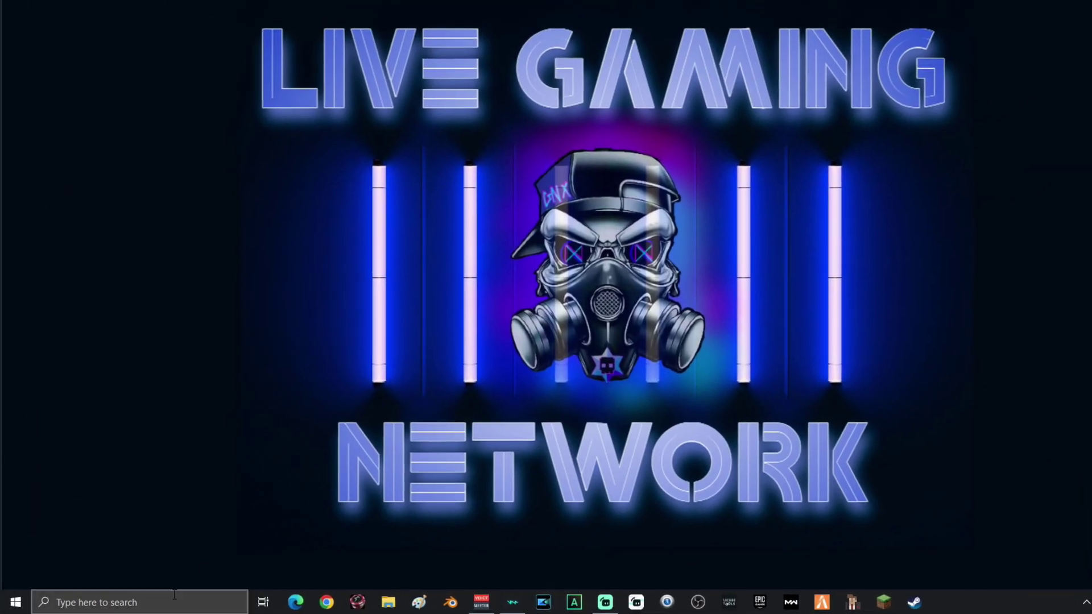
- Switch 'Getting to know you' Off in the Inking & typing personalization privacy settings
click(150, 603)
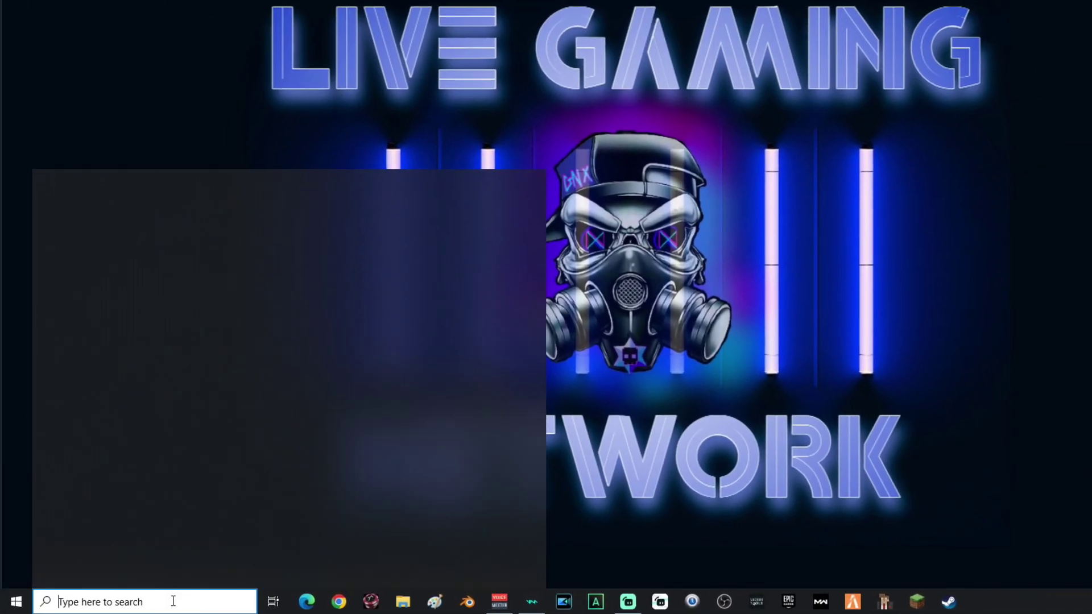
text(ink)
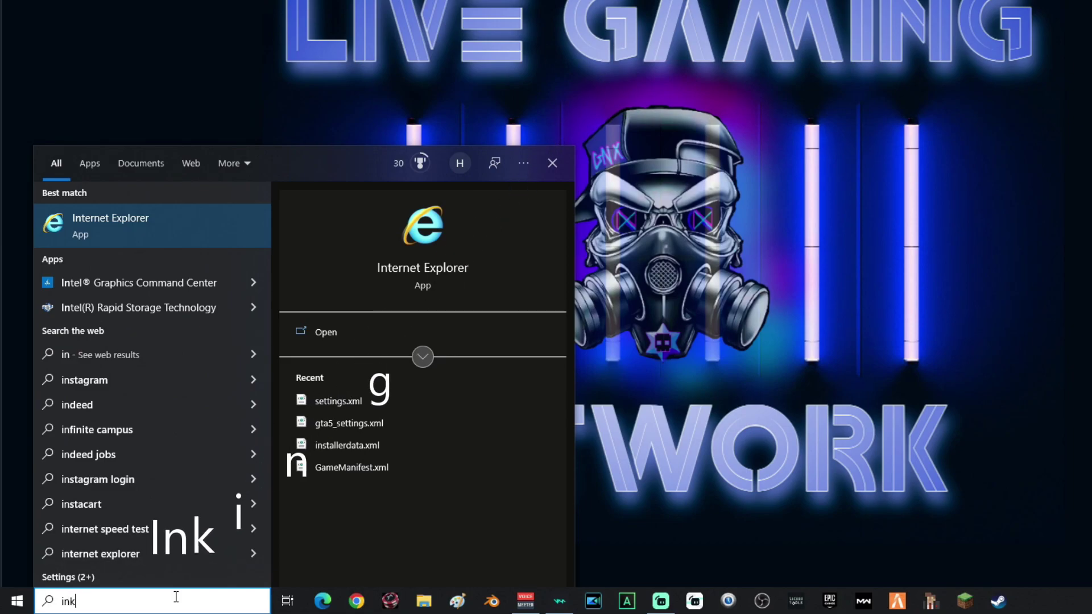
text(ing)
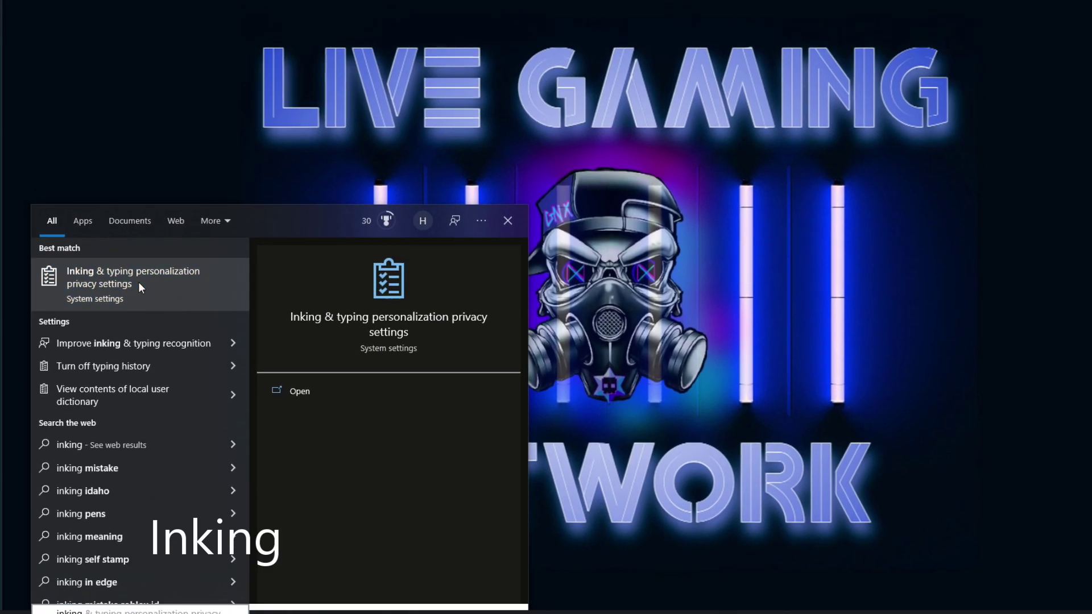
click(138, 282)
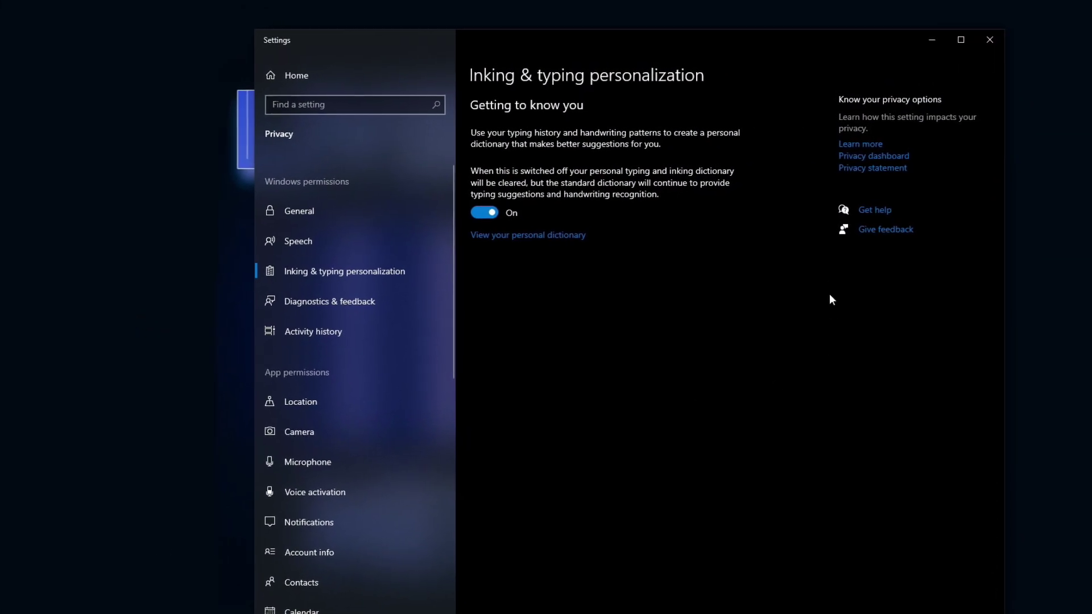
click(469, 208)
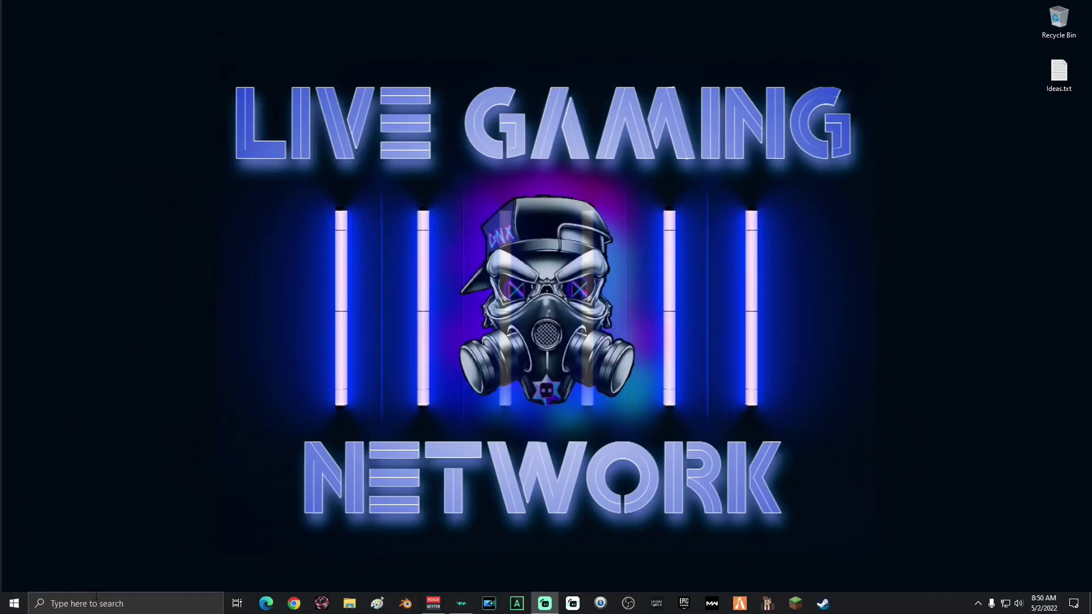
click(96, 597)
- Open the Location privacy page and switch 'Allow apps to access your location' Off
text(locati)
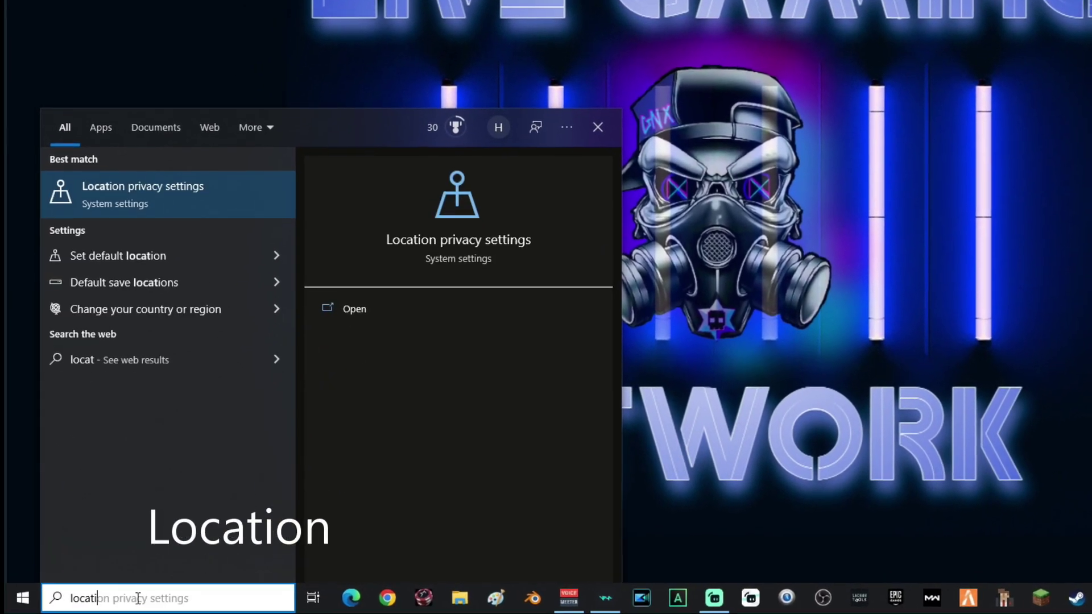
text(on)
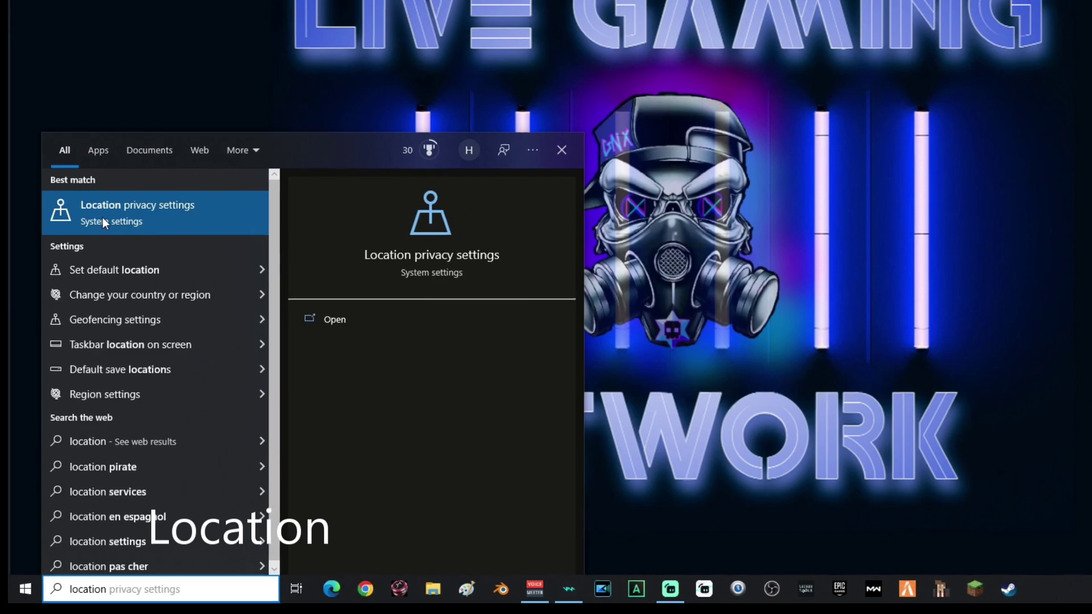
click(100, 224)
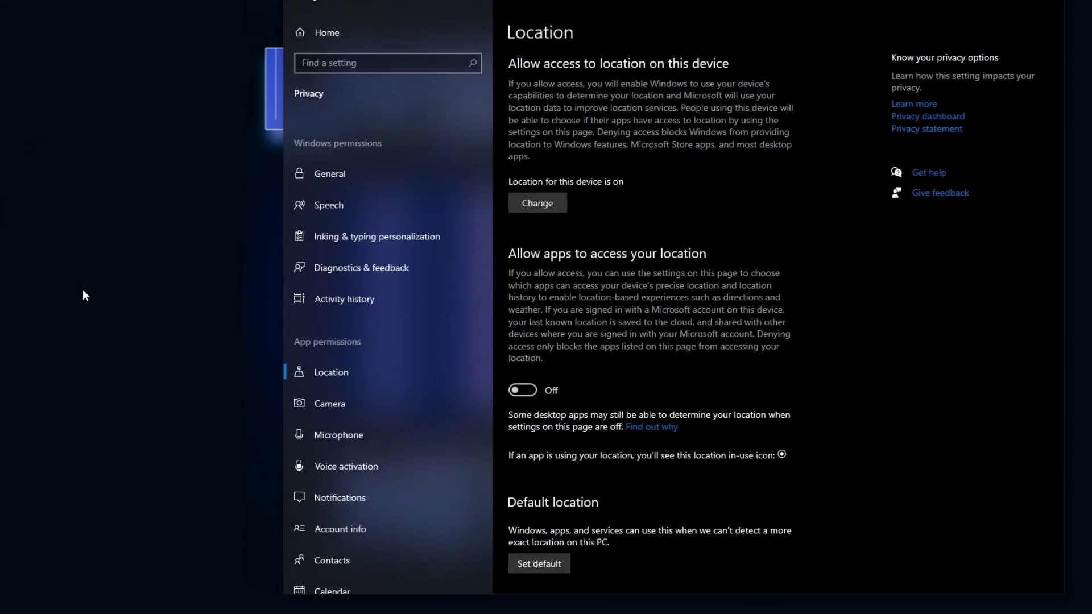
click(522, 390)
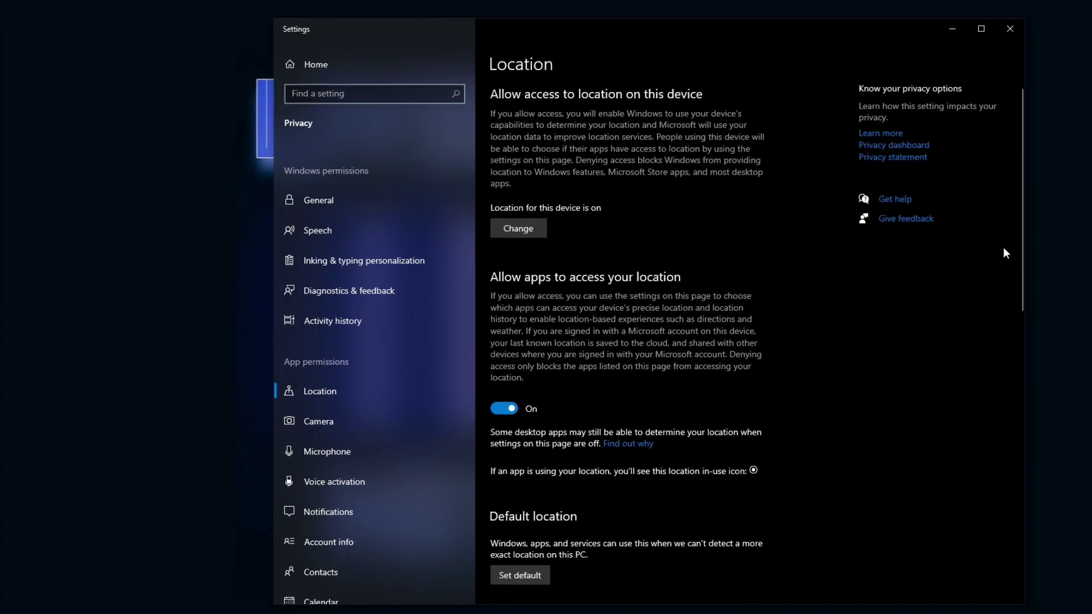
scroll(947, 273, down, 7)
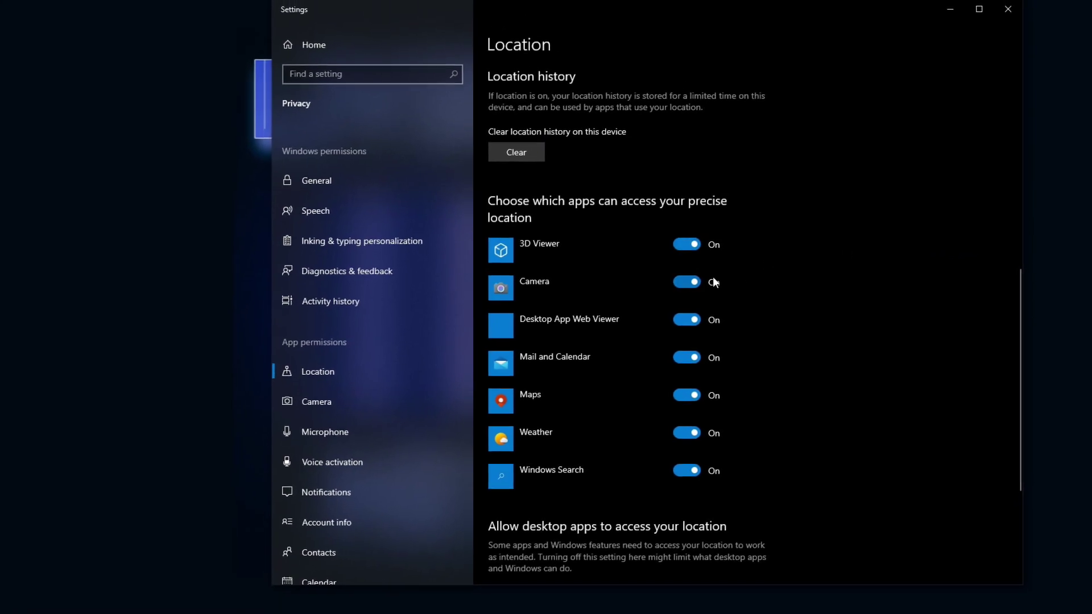
scroll(801, 340, up, 5)
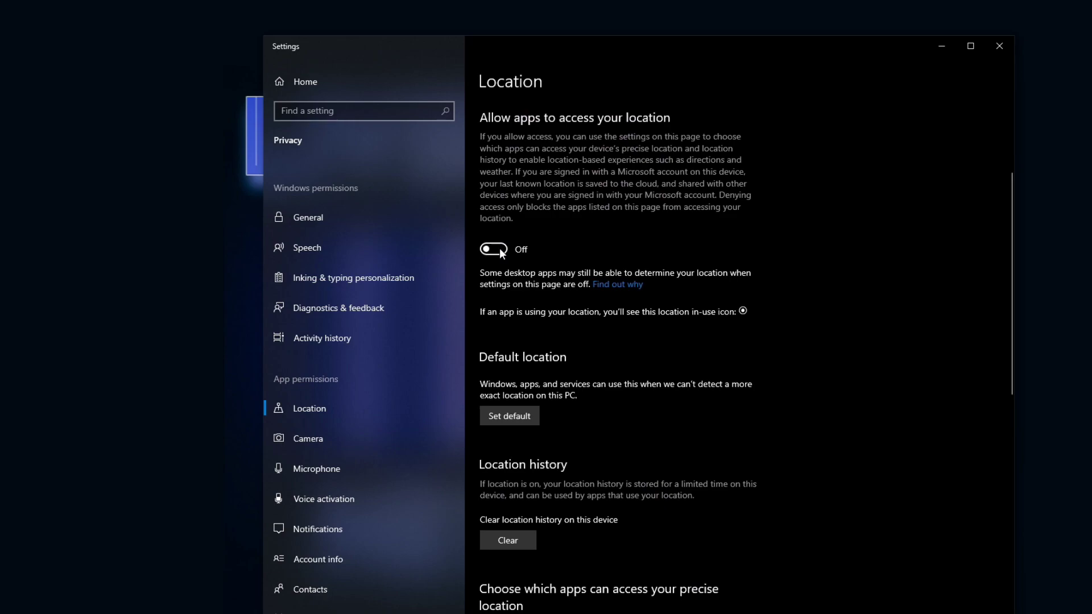
scroll(663, 292, down, 6)
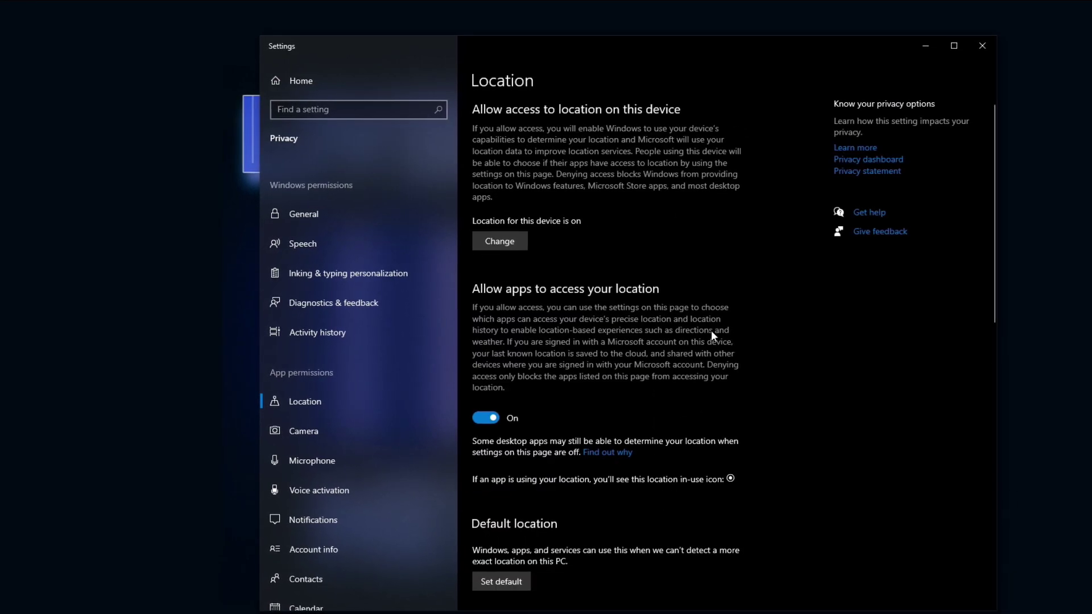
scroll(712, 333, down, 8)
scroll(713, 335, down, 1)
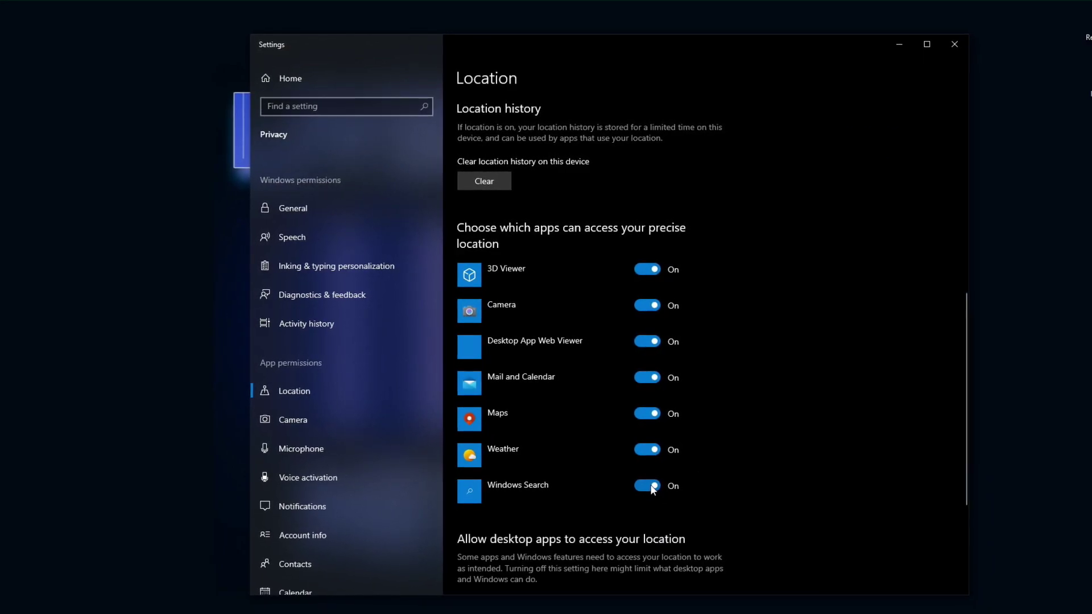
- Turn off location access for Maps, Mail and Calendar, Desktop App Web Viewer, Camera and 3D Viewer
click(642, 410)
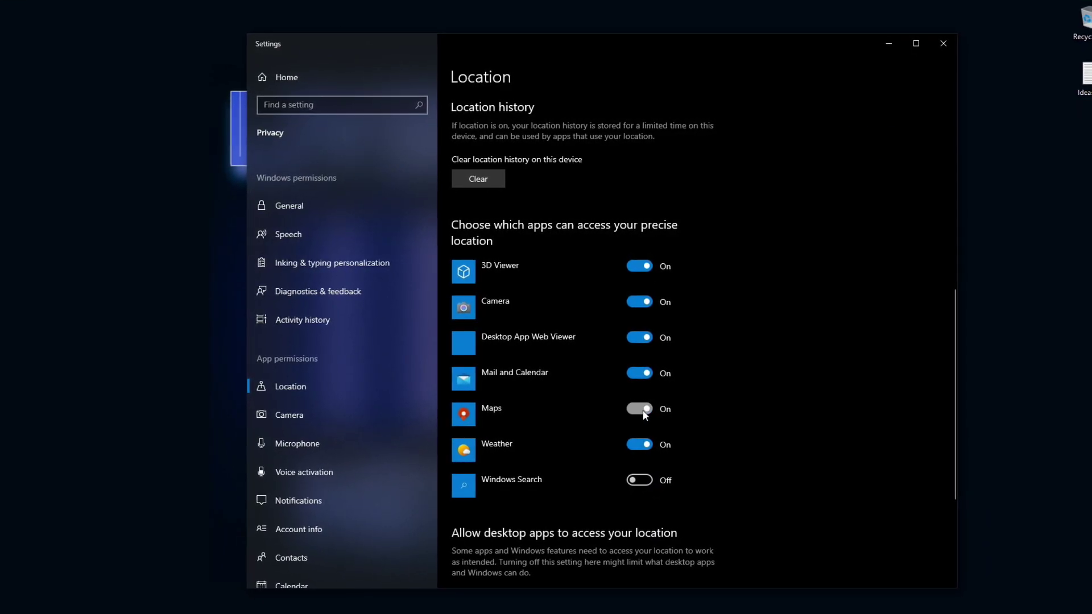
click(642, 375)
click(641, 339)
click(635, 303)
click(630, 263)
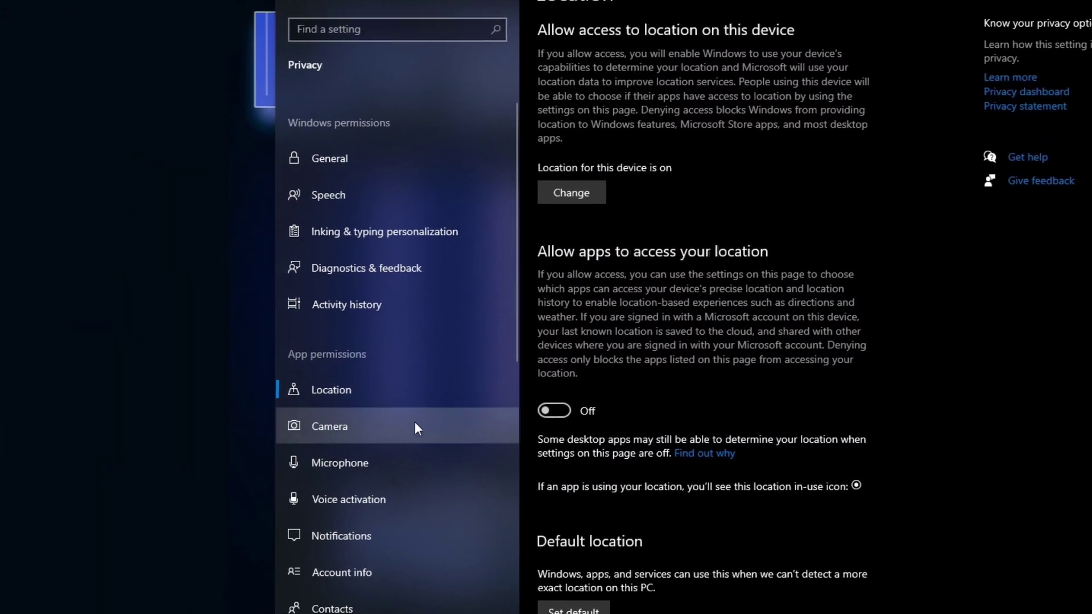
- Switch 'Allow apps to access diagnostic info about your other apps' Off in App diagnostics privacy
scroll(427, 394, down, 5)
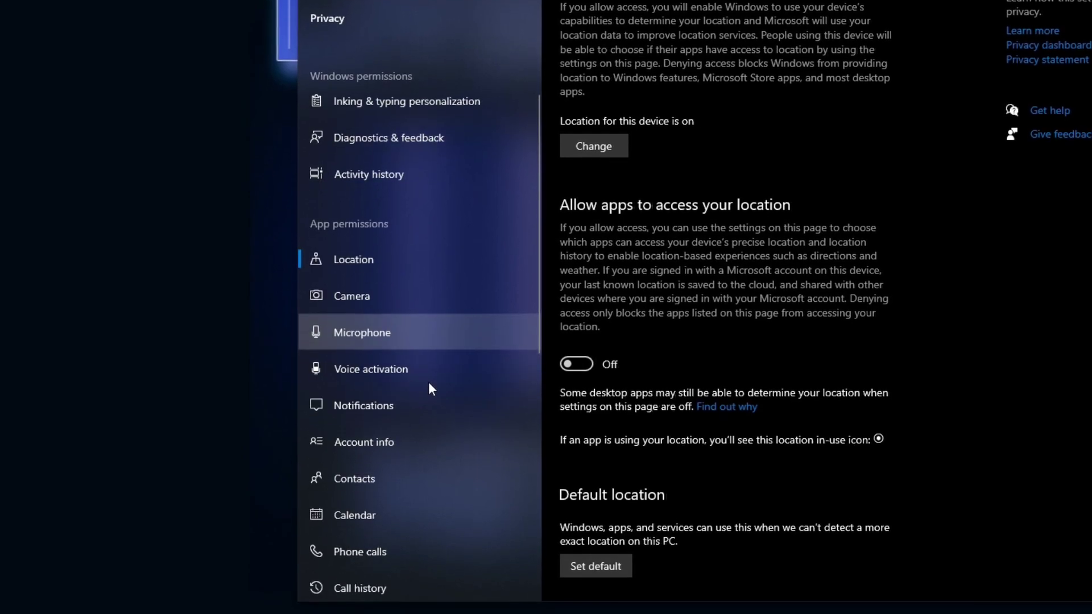
scroll(419, 366, down, 2)
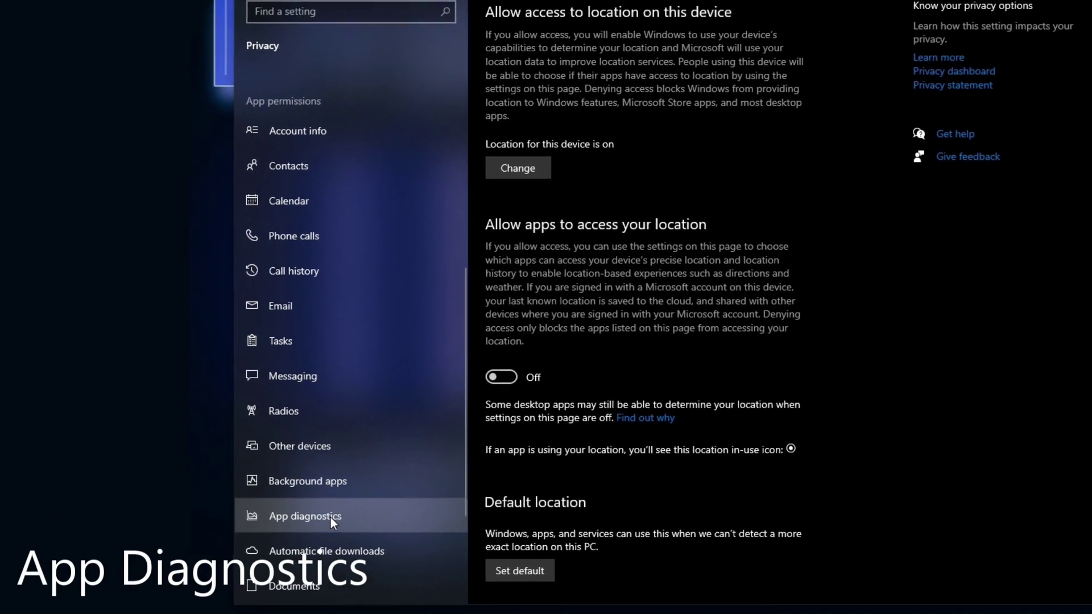
click(335, 501)
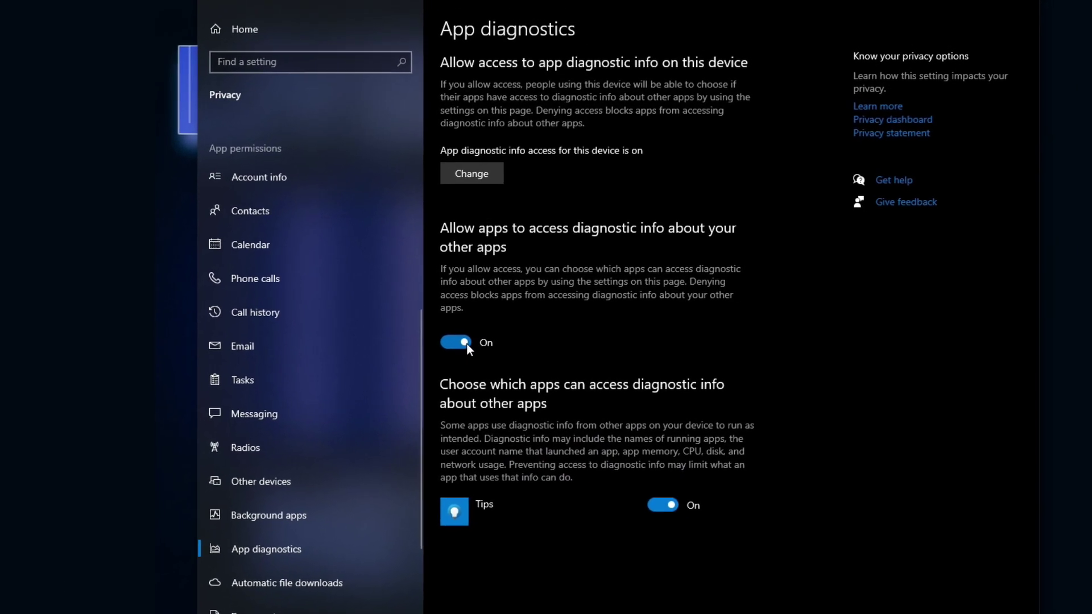
click(448, 353)
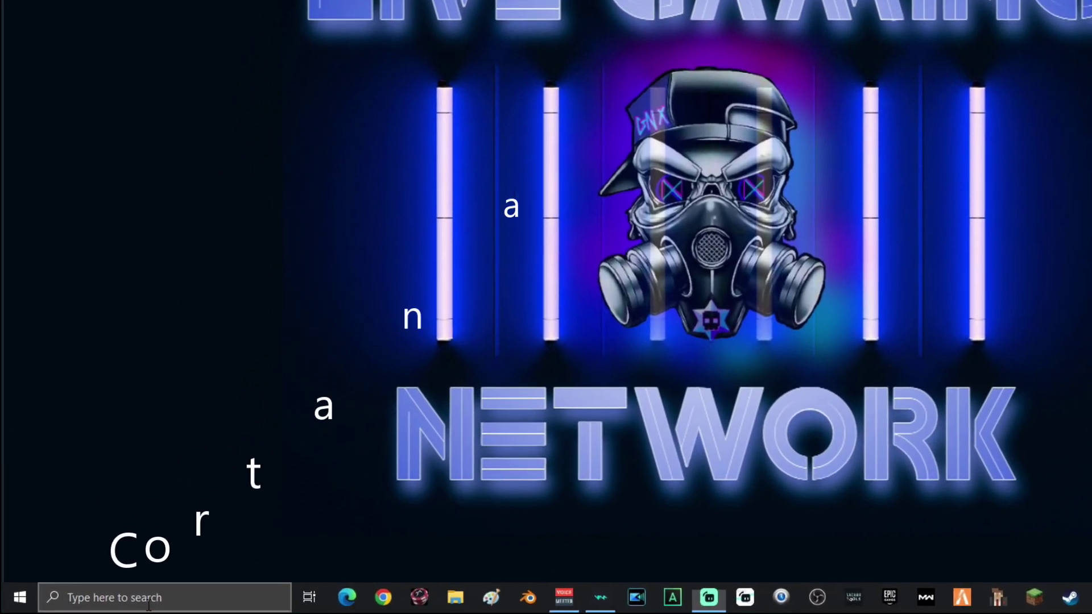
click(135, 597)
- Turn off Cortana's Microphone, Background apps and Runs at log-in permissions in its app settings
text(cortana)
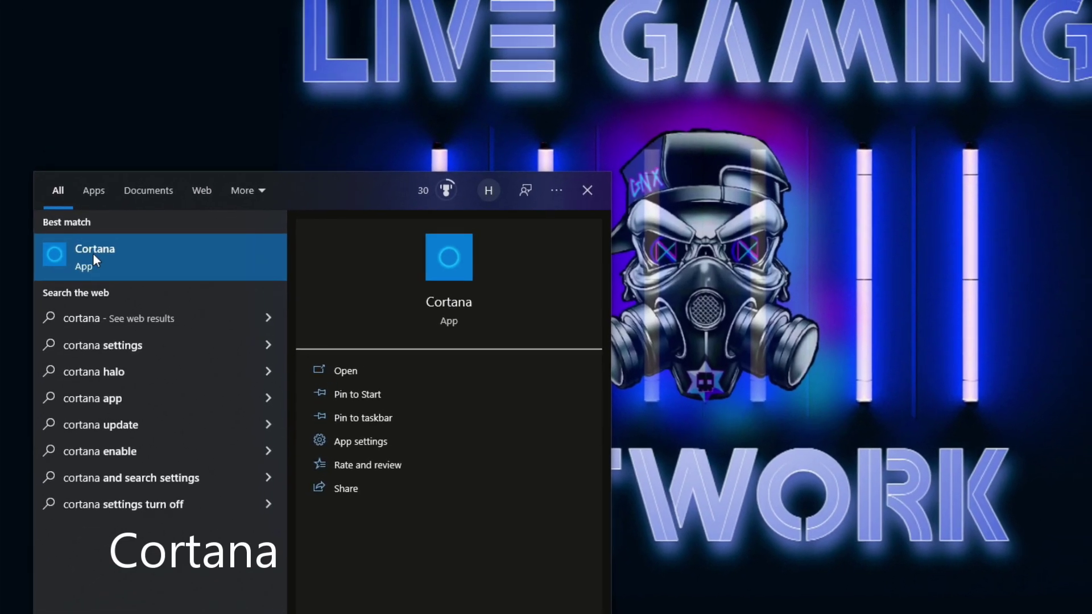
right_click(121, 220)
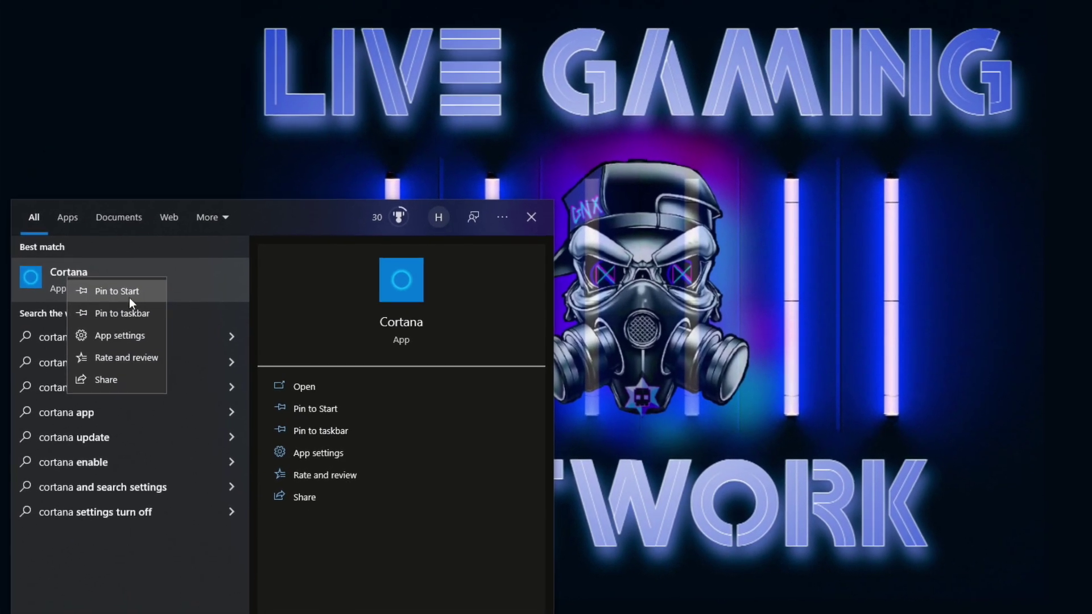
click(122, 345)
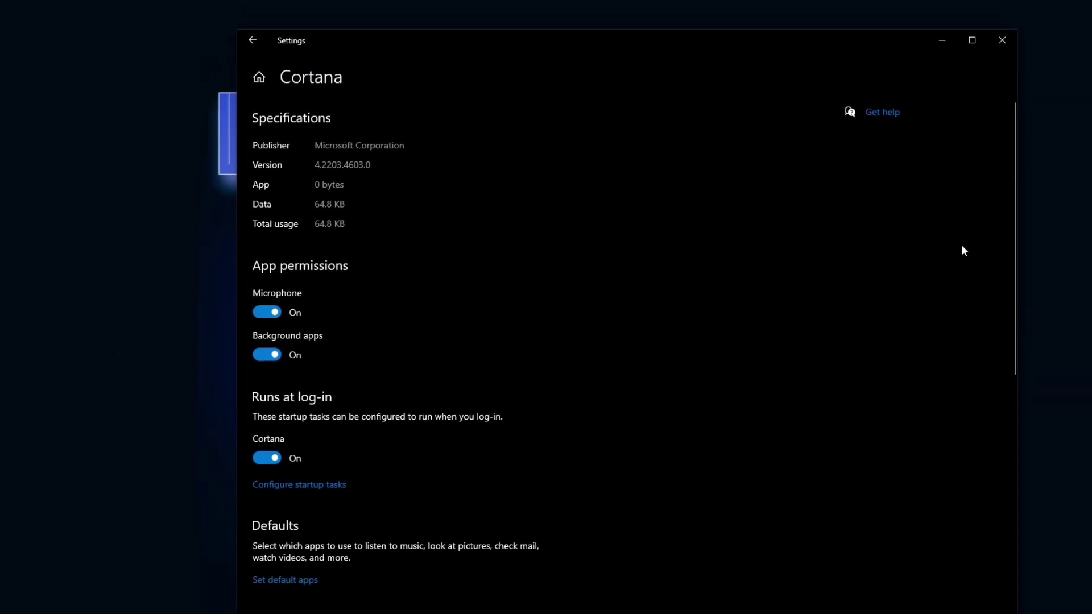
click(279, 322)
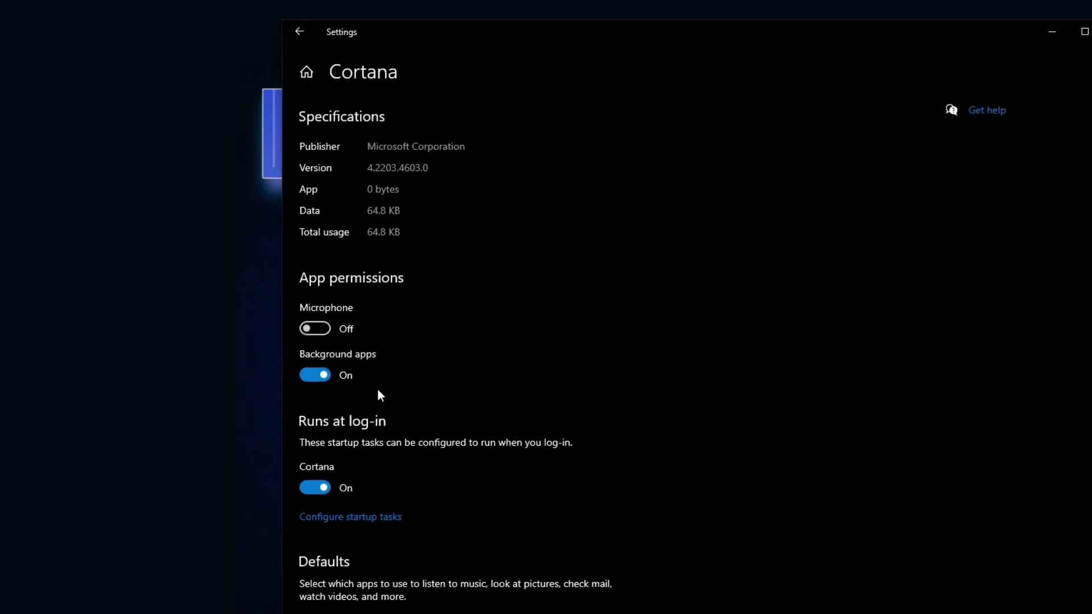
click(307, 378)
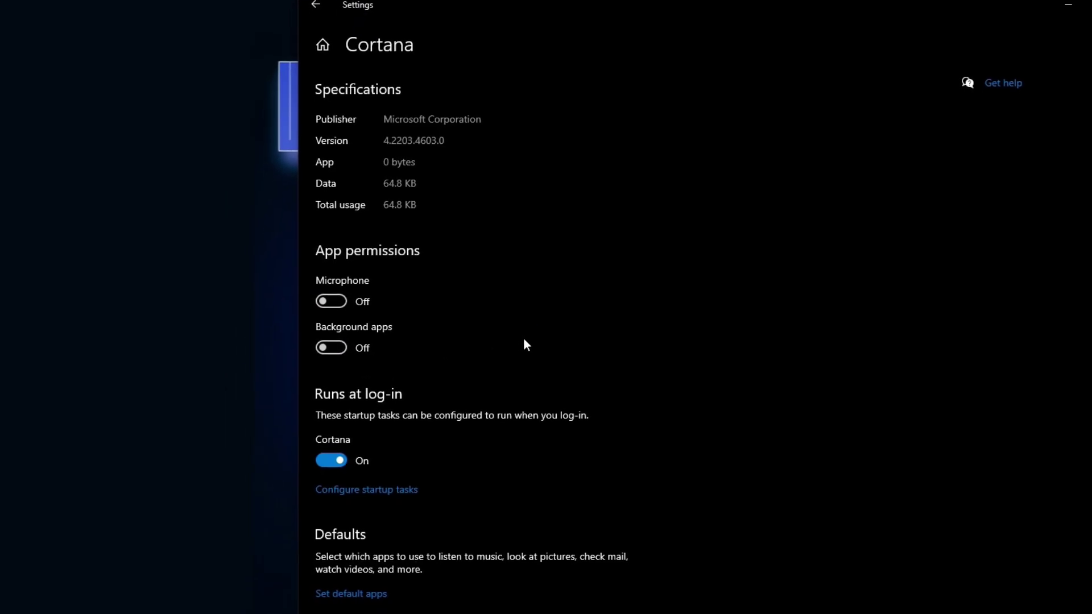
click(319, 444)
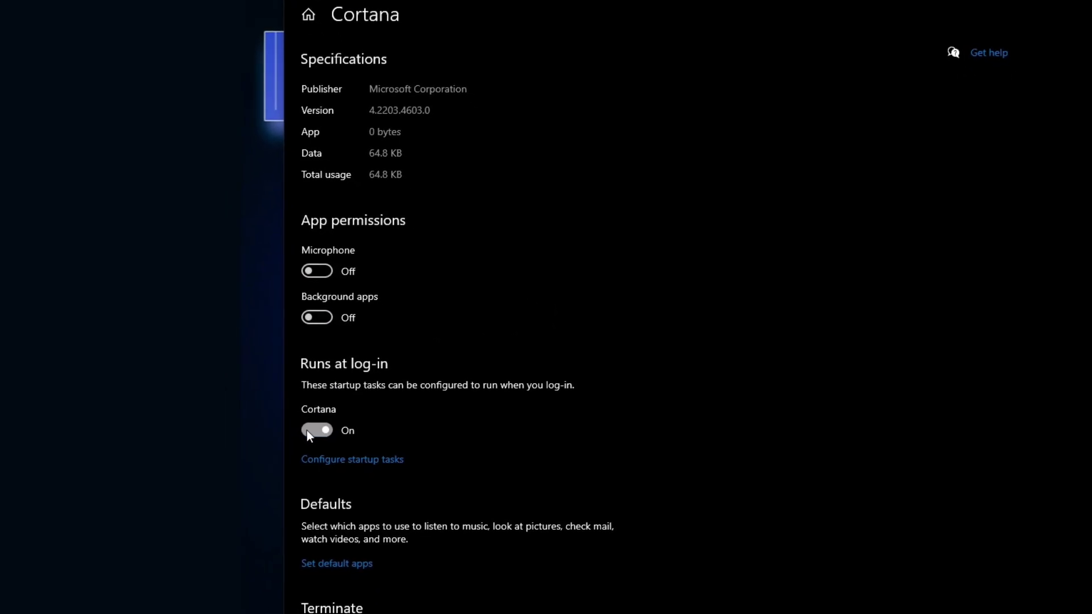